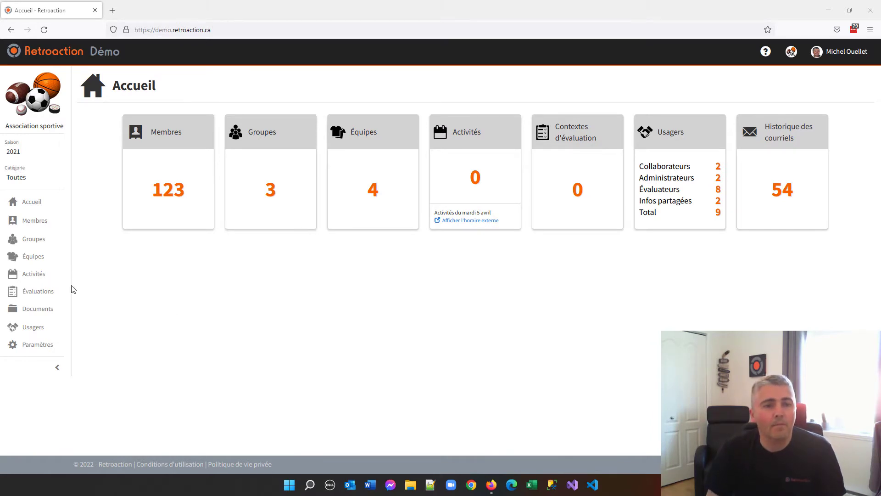
Check the existing groups and start creating a new evaluation context in the Évaluations section.
left_click(34, 244)
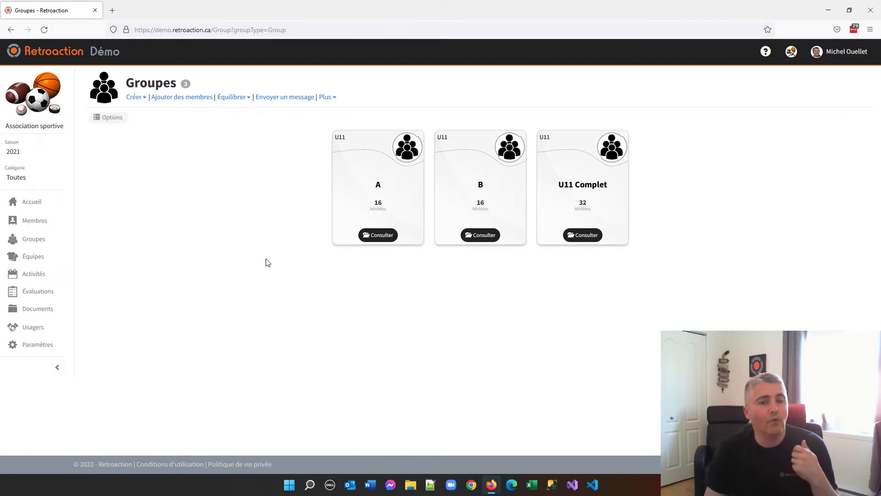
left_click(46, 292)
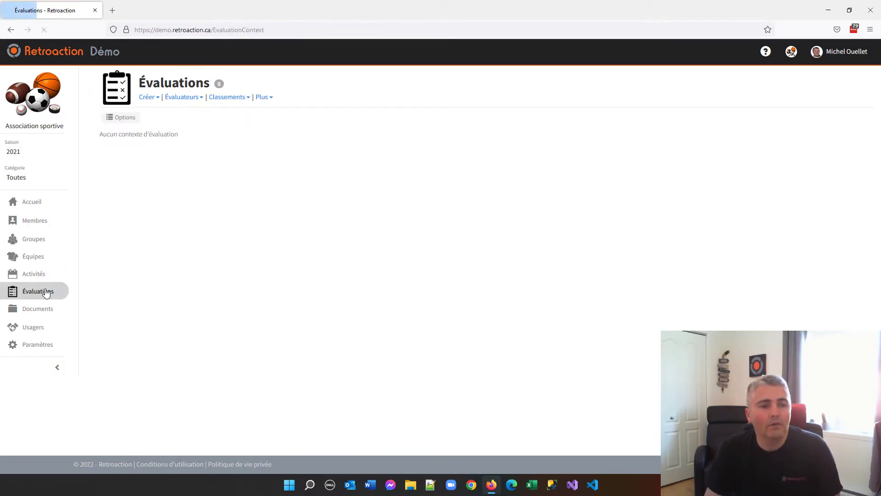
left_click(151, 104)
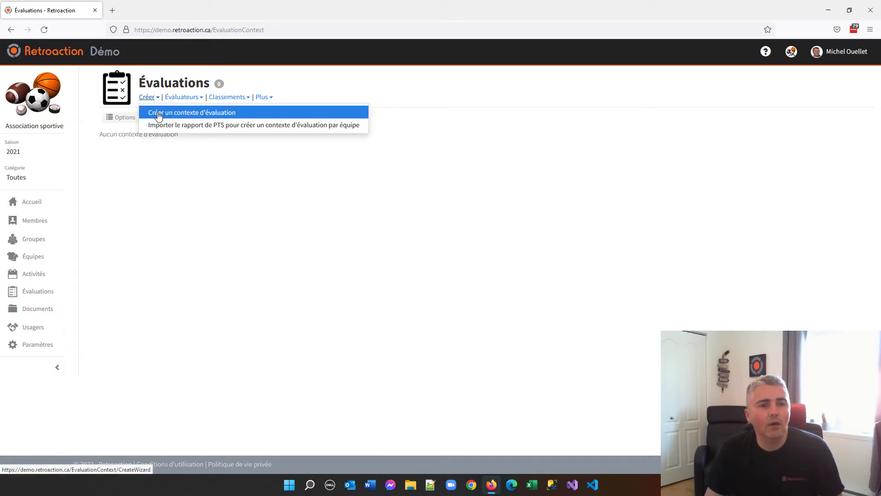
left_click(171, 116)
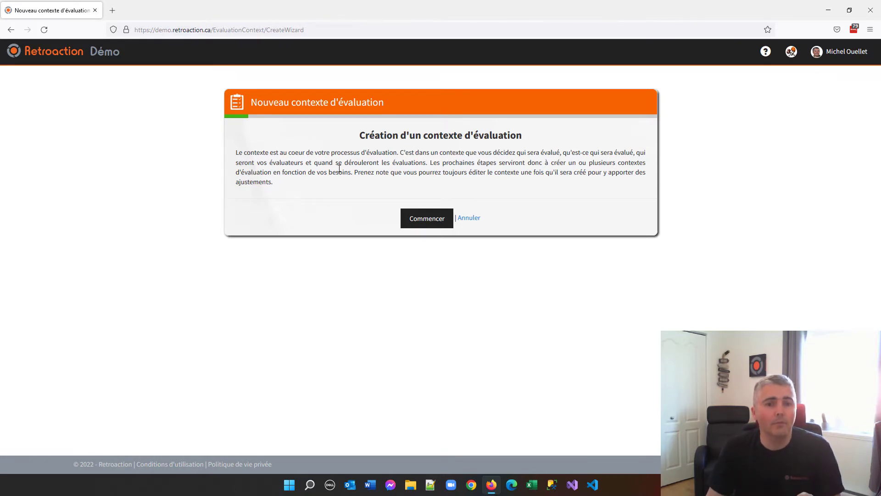
left_click_drag(288, 153, 394, 155)
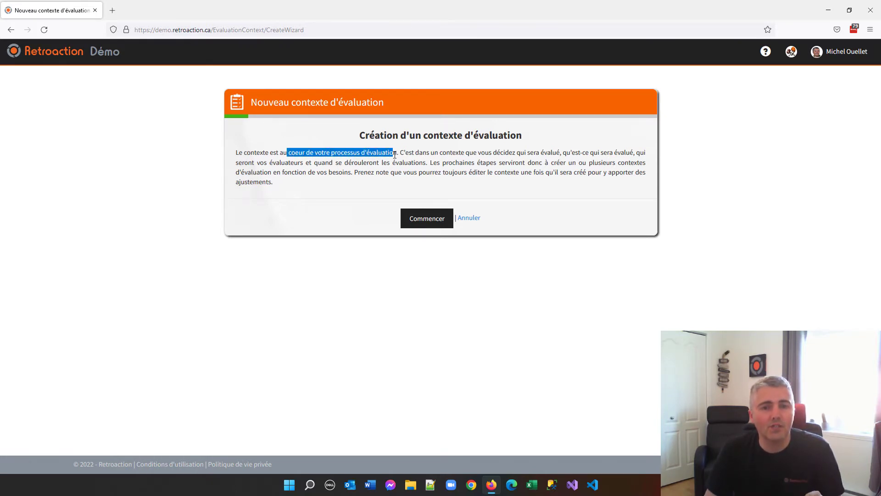
left_click(356, 197)
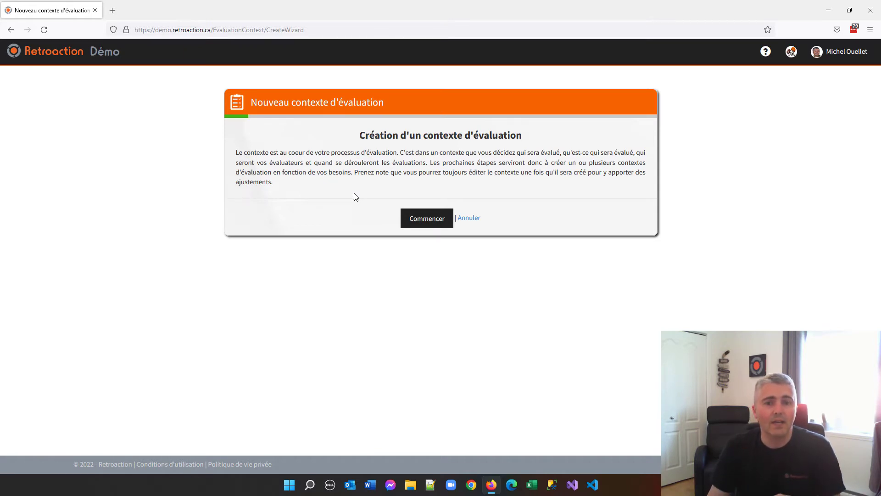
left_click(424, 221)
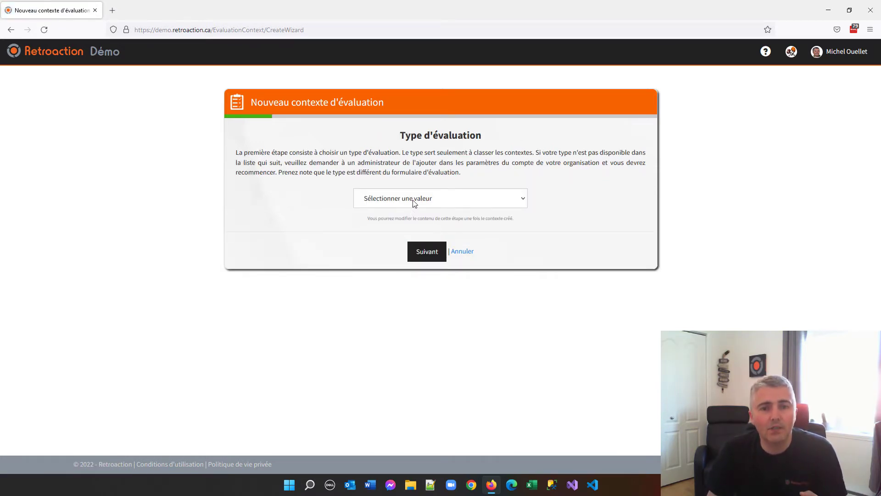
Set the evaluation type to Camp de sélection and accept the evaluation period from 2022-04-05 to 2022-05-05.
left_click(414, 203)
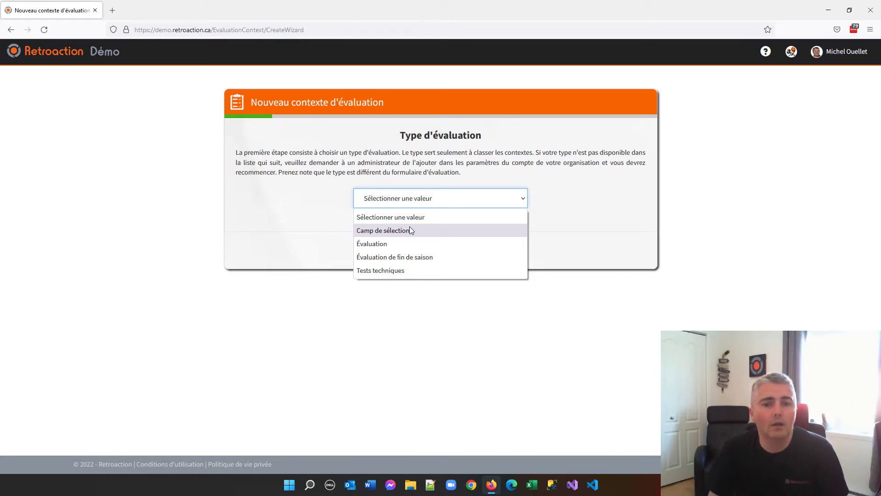
left_click(387, 231)
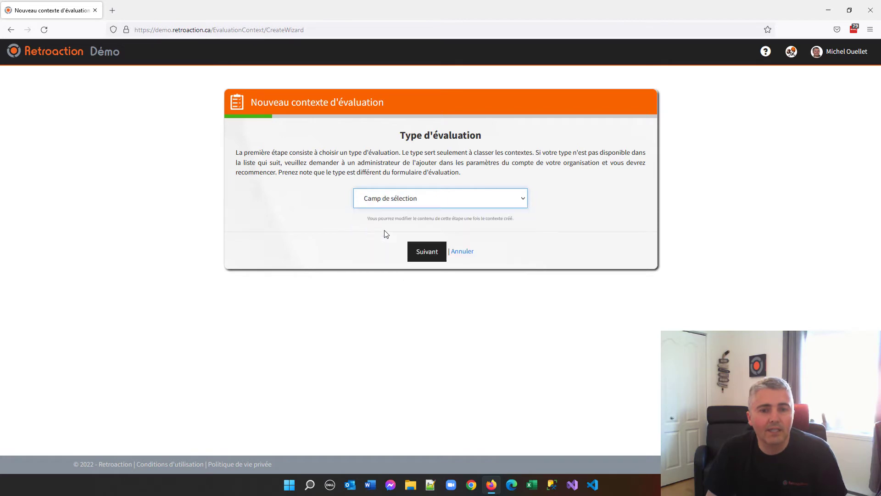
left_click(427, 256)
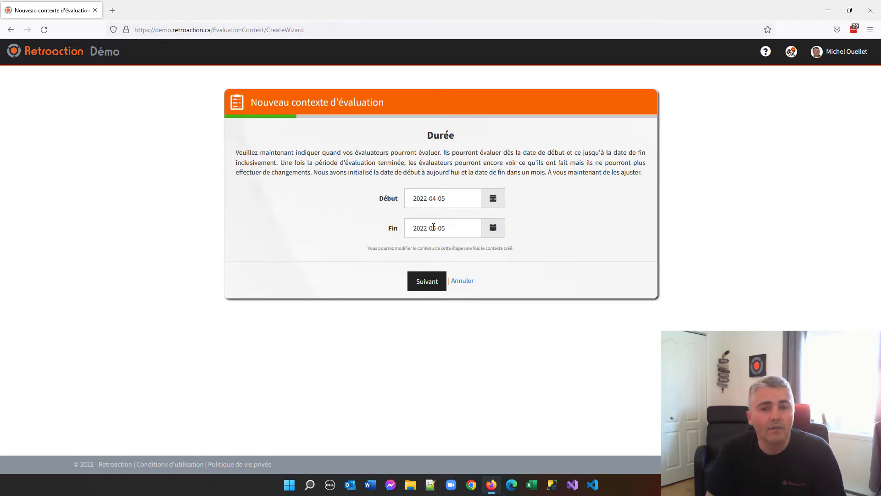
left_click(433, 287)
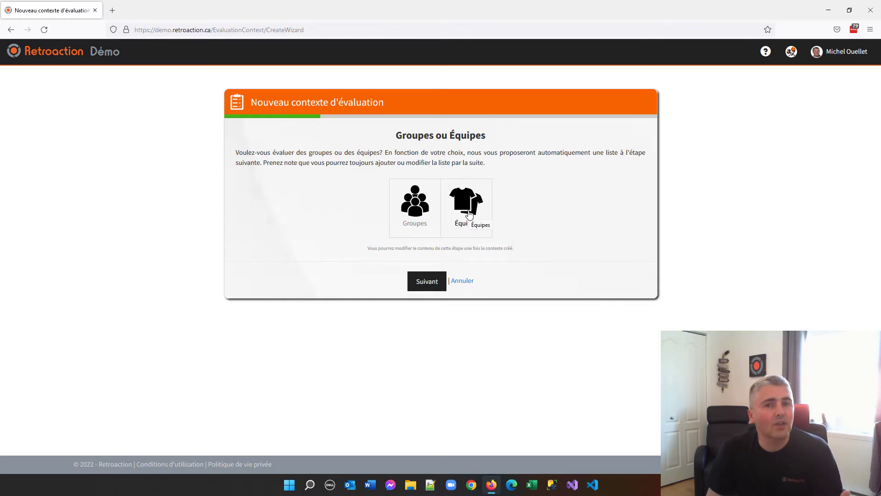
Choose to evaluate groups rather than teams and select the U11 Complet group.
left_click(417, 211)
left_click(429, 279)
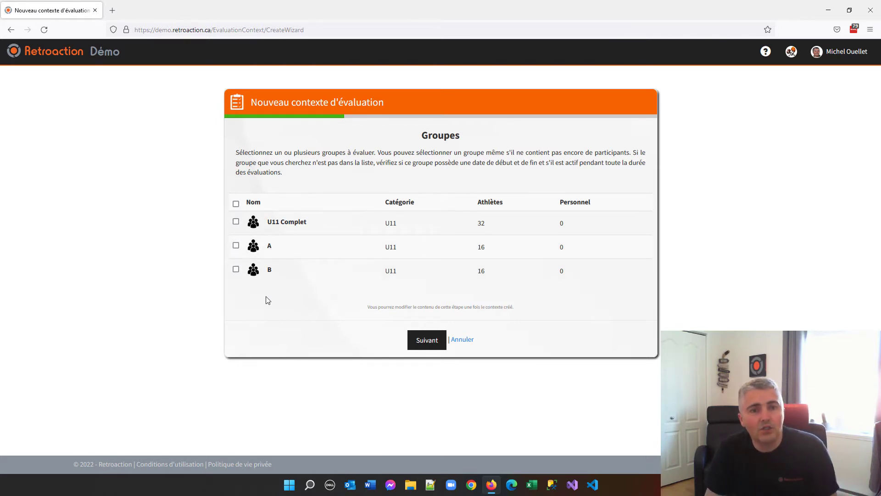
left_click(286, 227)
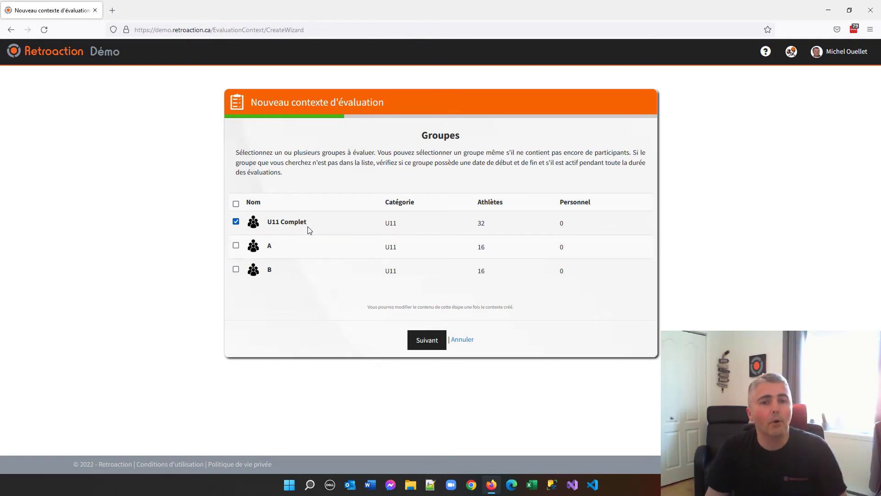
left_click(426, 341)
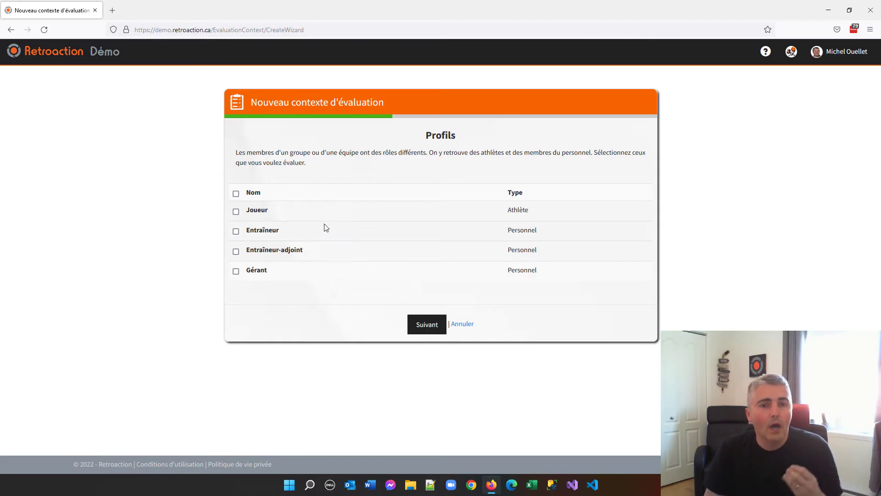
Select the Joueur profile for evaluation and choose the Camp de sélection evaluation form.
left_click(263, 213)
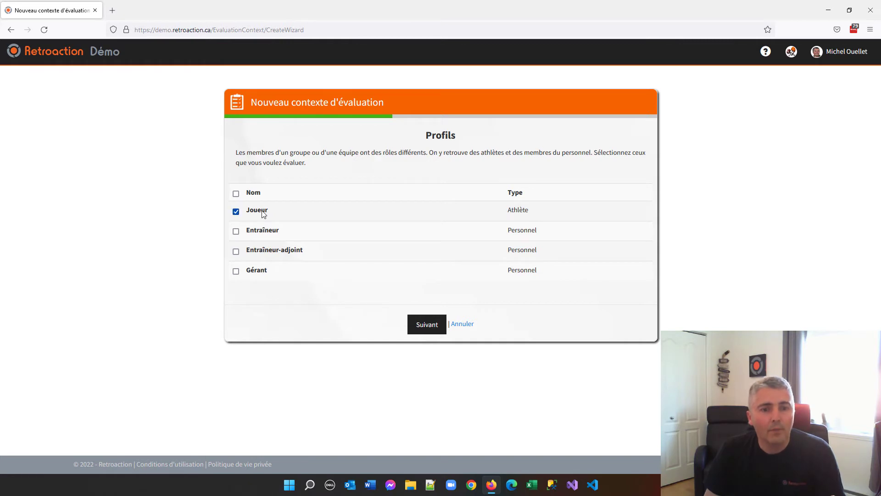
left_click(432, 329)
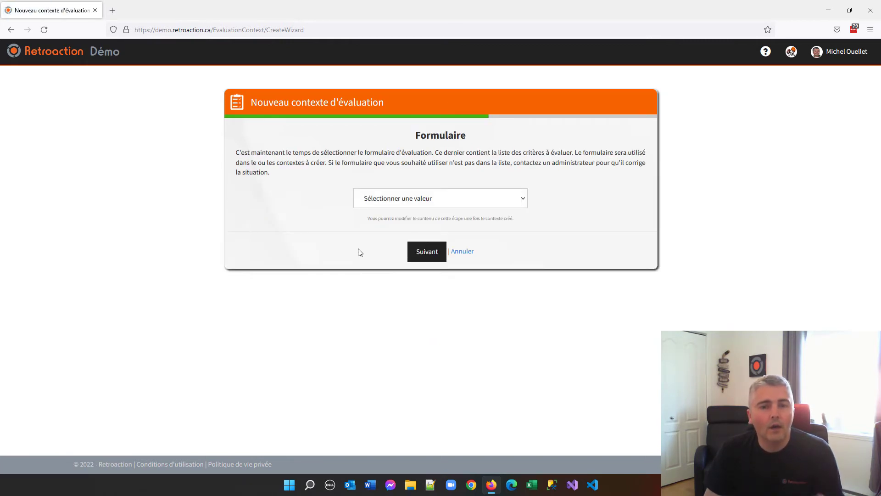
left_click(370, 204)
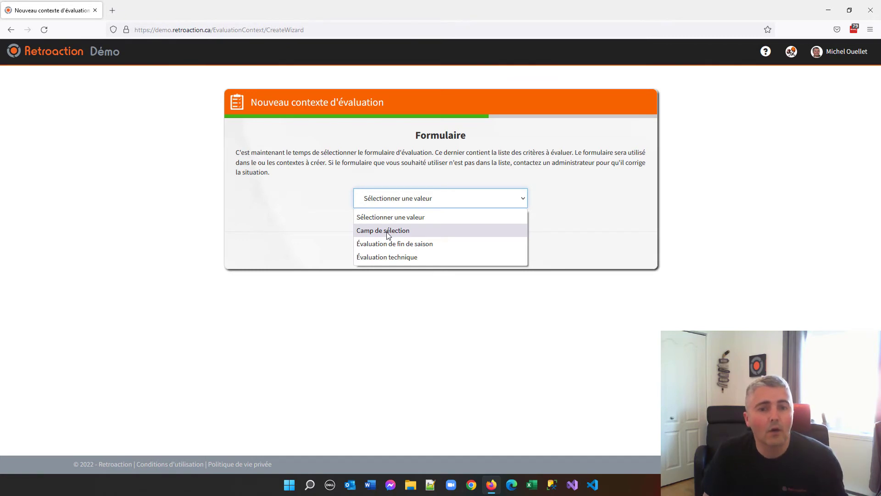
left_click(388, 235)
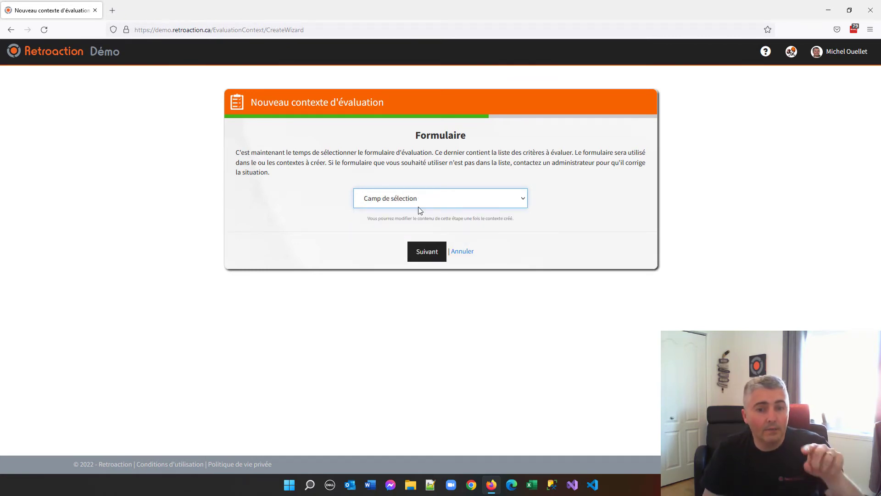
left_click(433, 255)
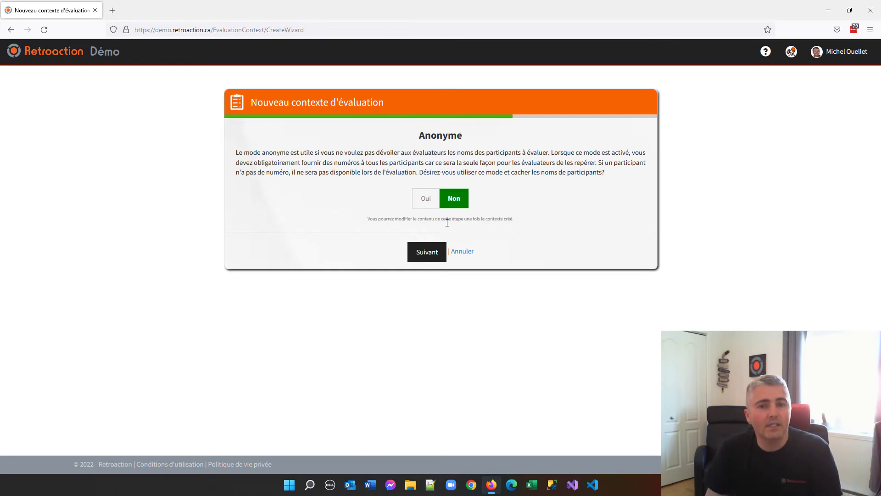
Leave anonymous mode at Non and set common evaluation (Évaluation commune) to Non.
left_click(431, 260)
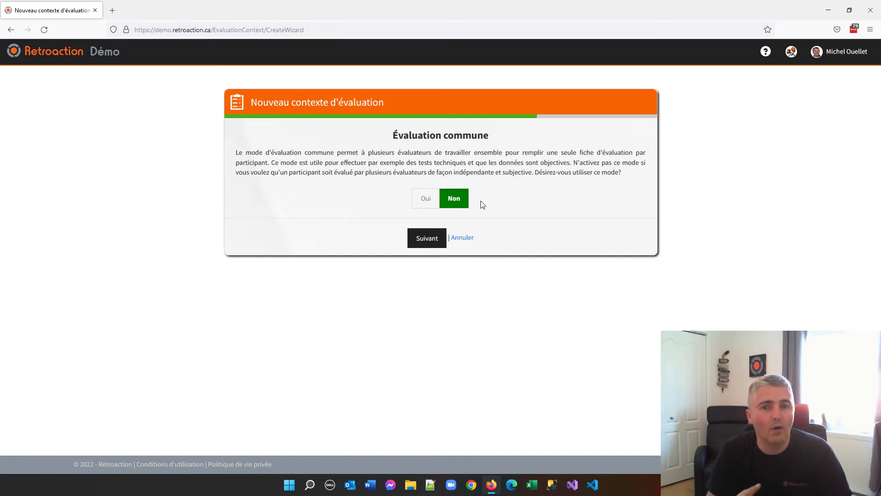
left_click(436, 202)
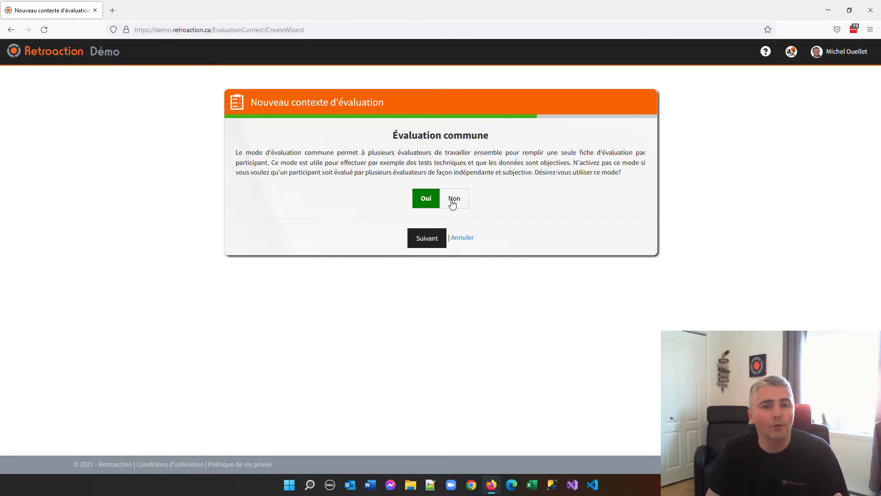
left_click(455, 202)
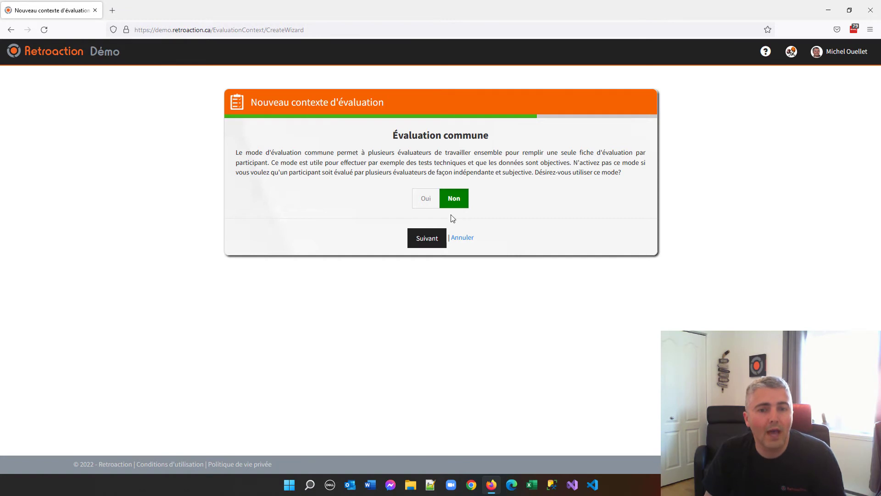
left_click(431, 244)
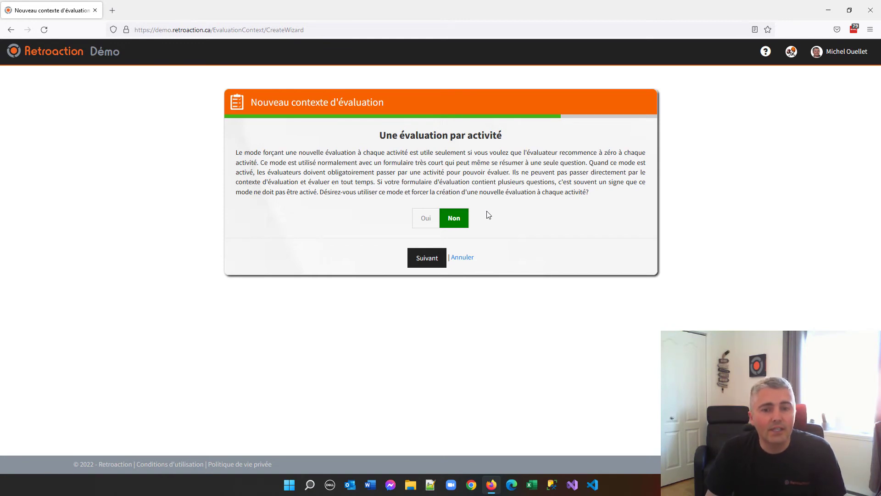
Set one evaluation per activity to Non and keep Oui for evaluators consulting their own ranking.
left_click(436, 222)
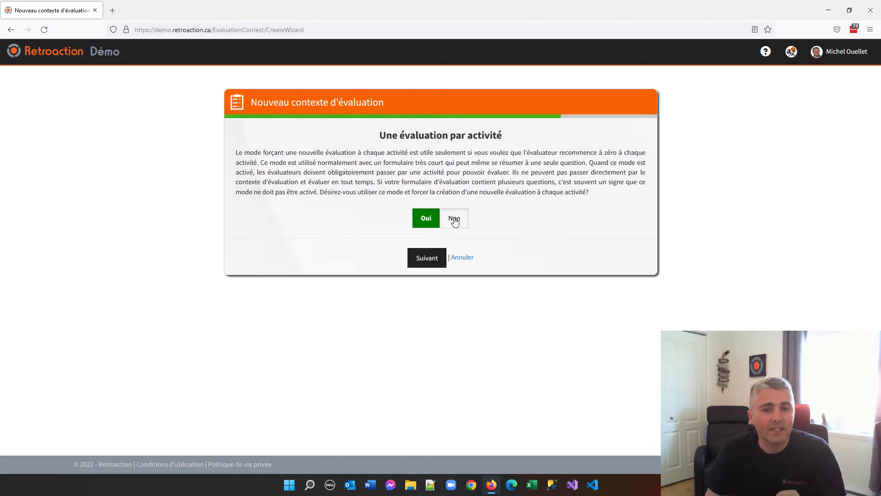
left_click(454, 221)
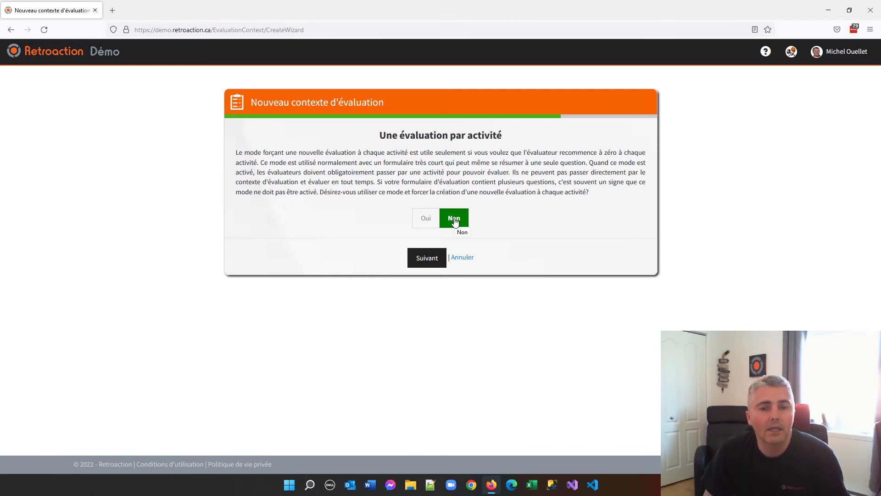
left_click(431, 262)
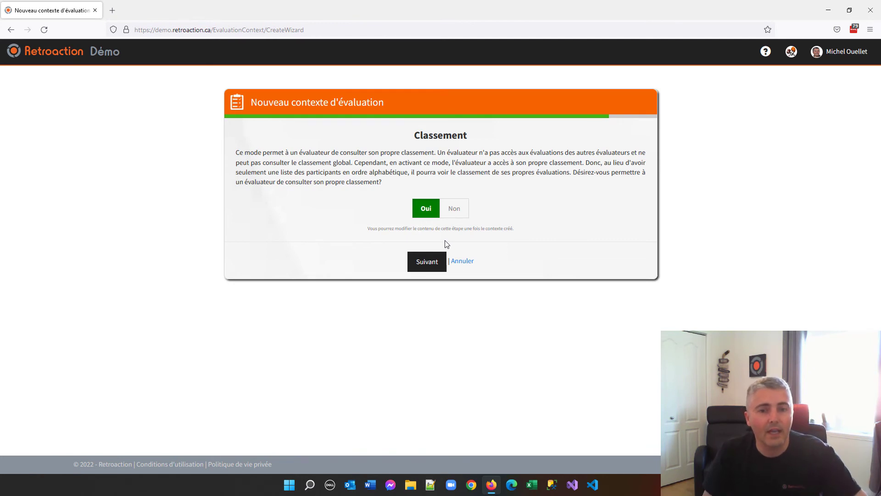
left_click(432, 268)
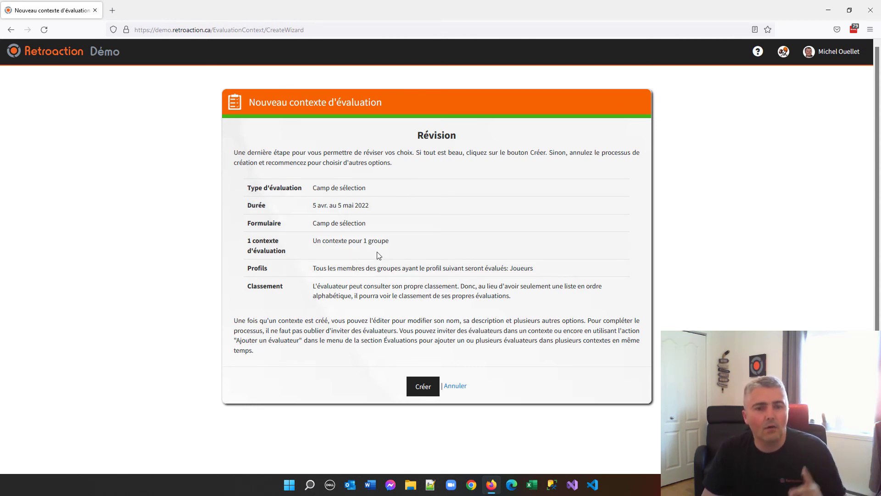
Review the profile and ranking choices in the summary and create the evaluation context.
double_click(520, 269)
left_click_drag(328, 287, 467, 296)
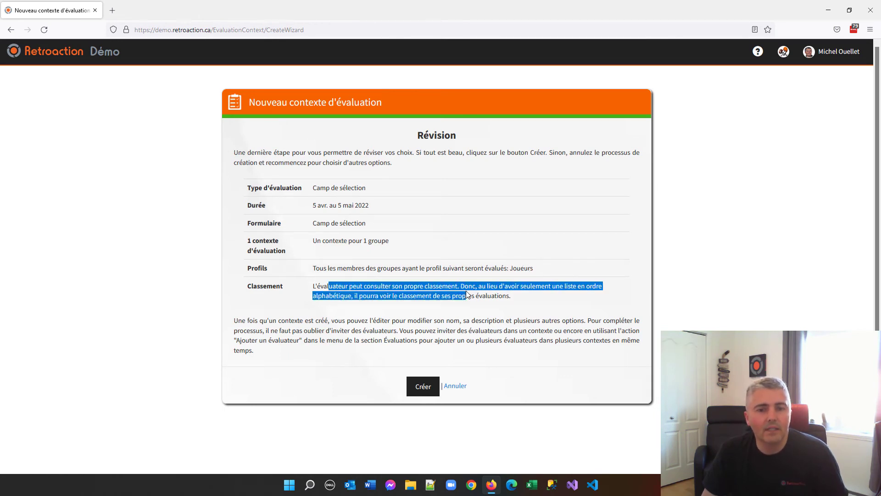
left_click(469, 296)
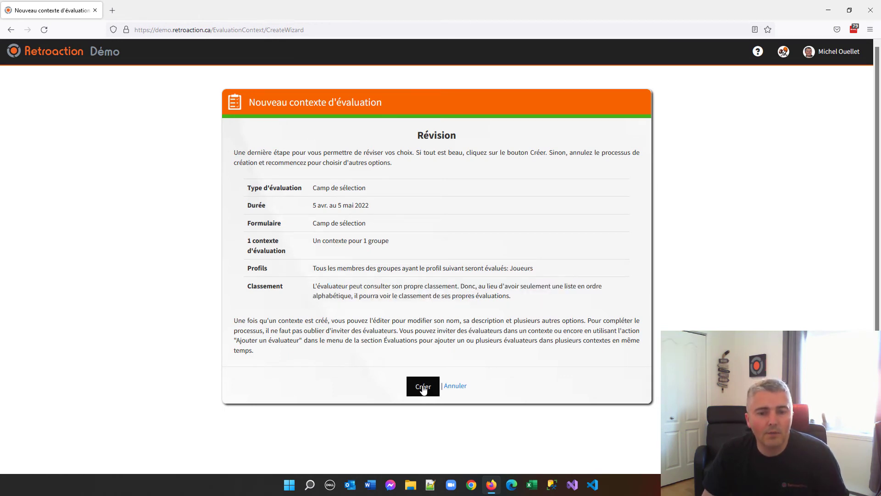
left_click(422, 388)
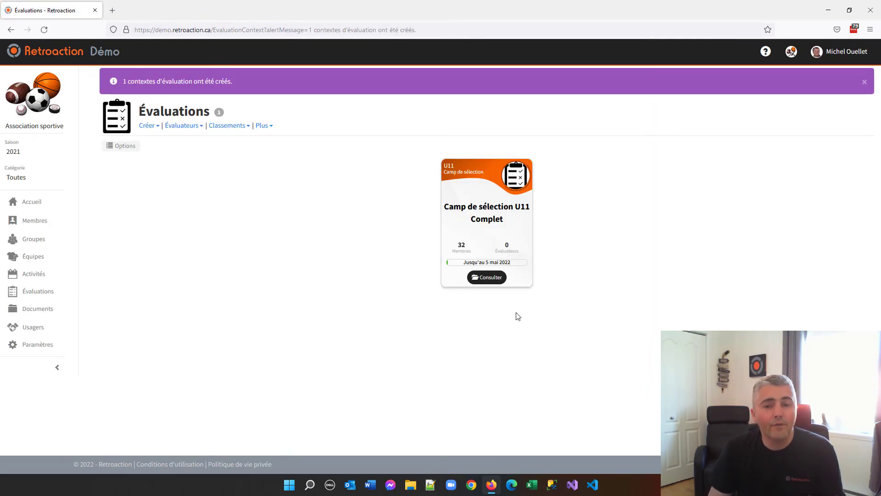
Open the Camp de sélection U11 Complet context for editing and examine its type choices and evaluation options.
left_click(491, 278)
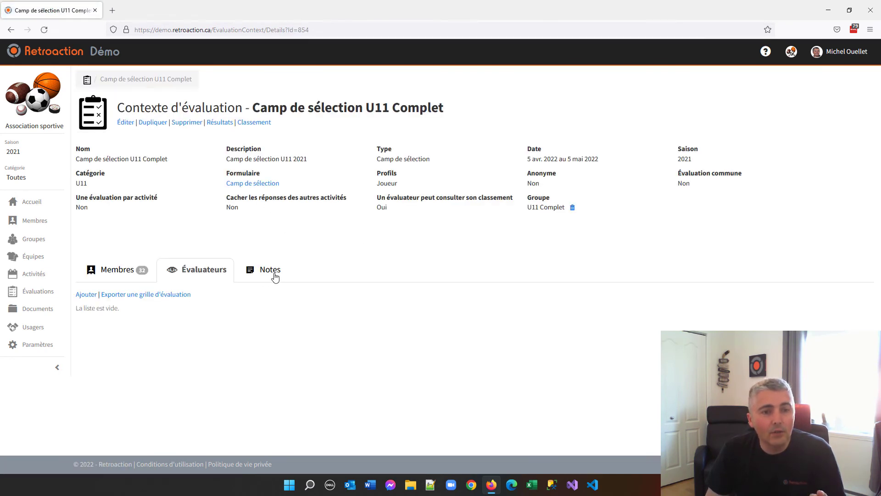
left_click(126, 125)
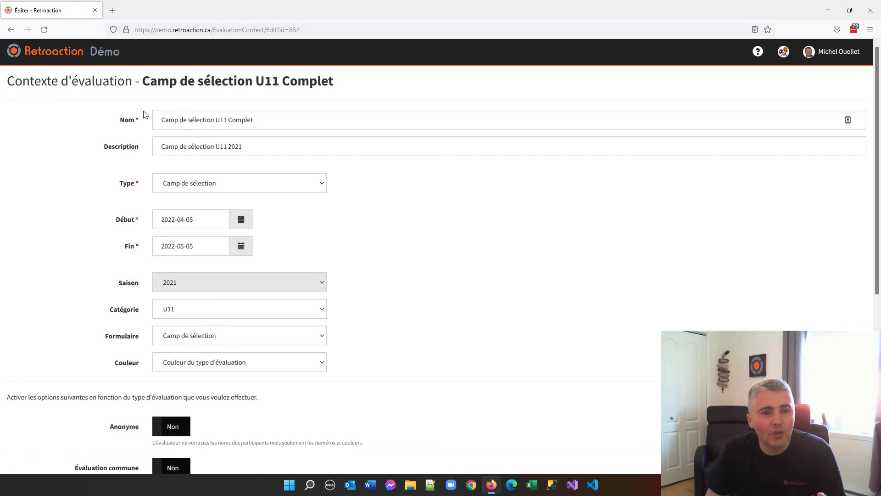
left_click(199, 184)
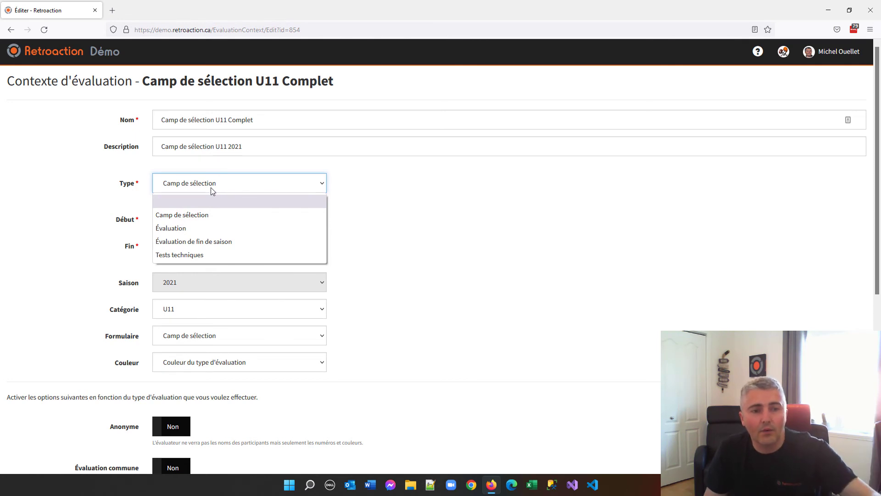
left_click(211, 187)
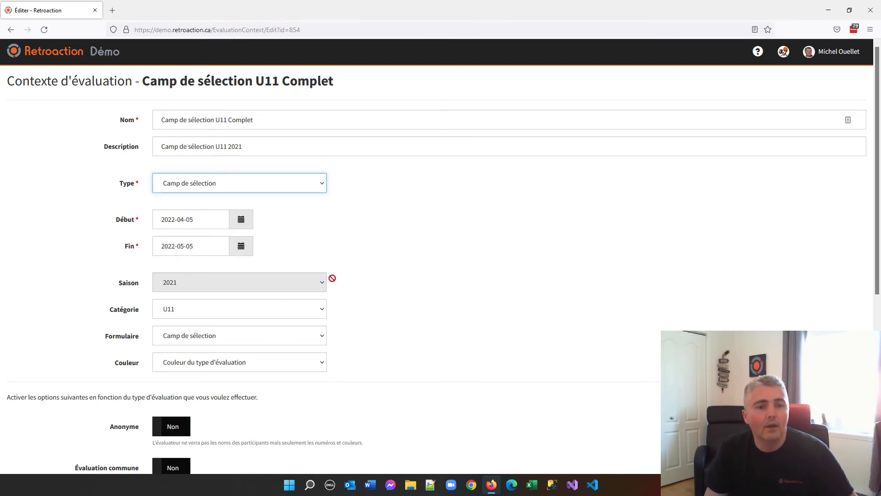
scroll(411, 296, "down", 3)
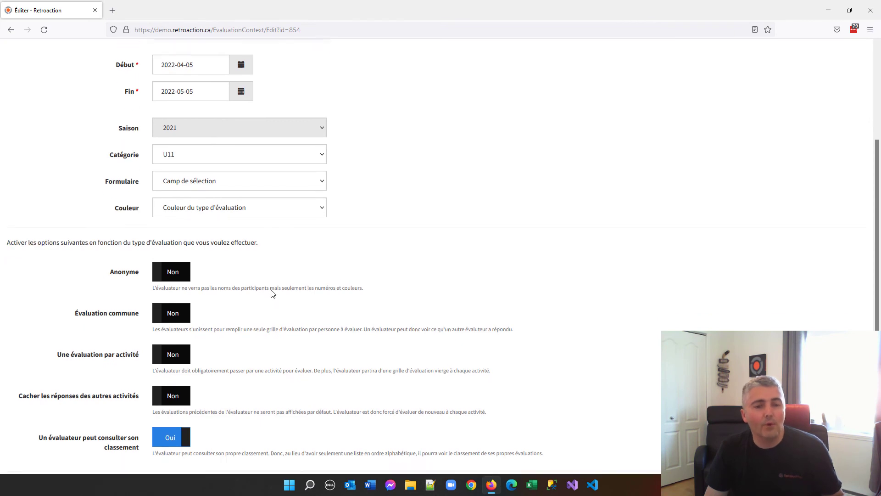
Review the remaining evaluation options, cancel editing the context, and look through its list of members to evaluate.
scroll(272, 294, "down", 3)
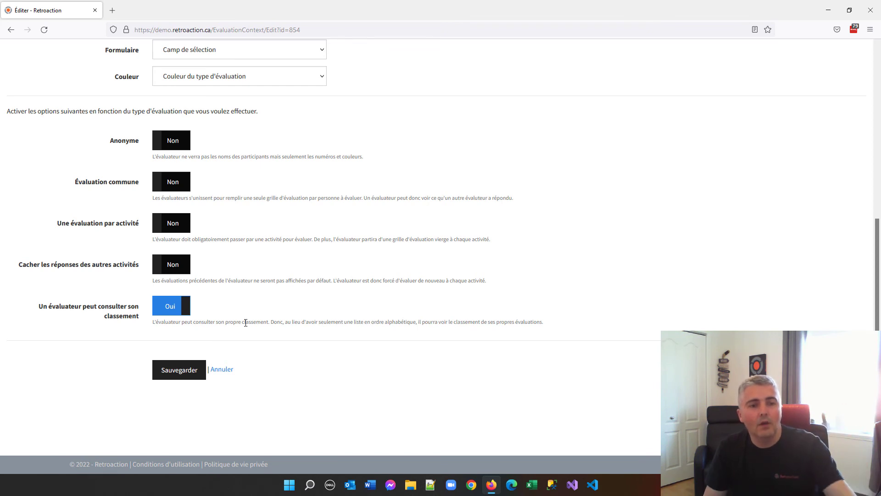
left_click(224, 370)
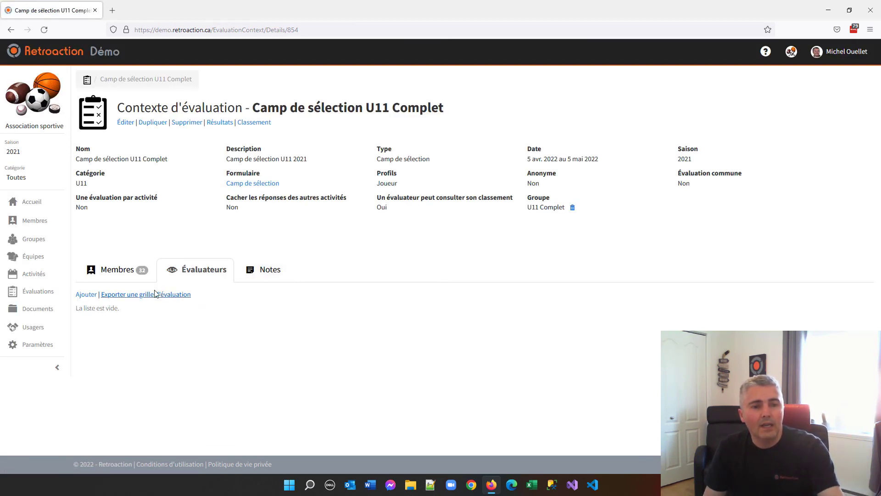
left_click(118, 270)
scroll(122, 289, "down", 6)
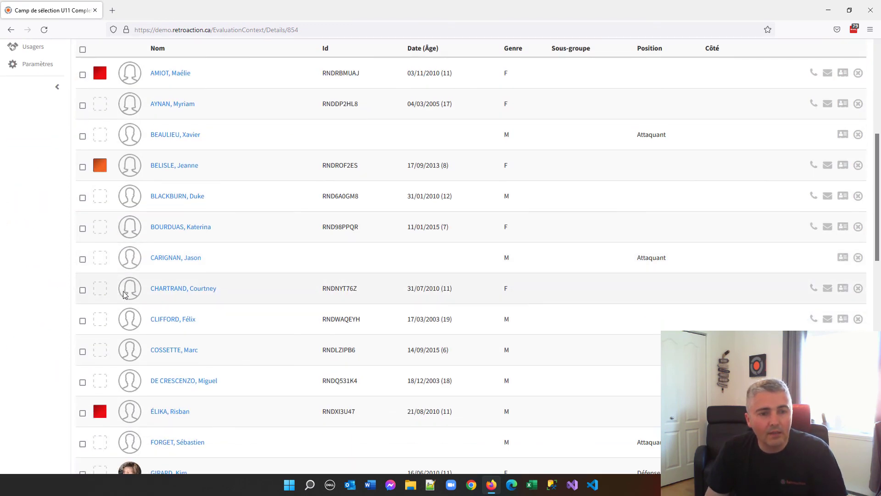
scroll(124, 294, "up", 6)
Start adding an evaluator to the Camp de sélection U11 Complet context and search by the evaluator's e-mail address.
left_click(196, 276)
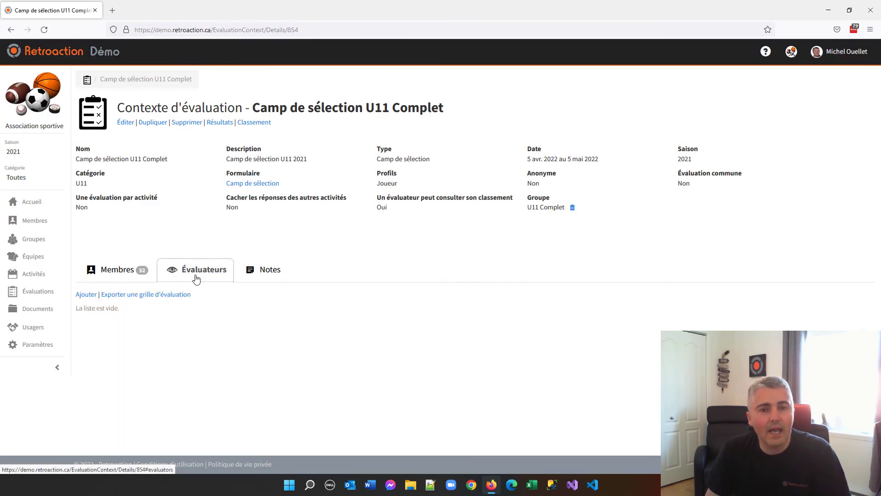
left_click(87, 295)
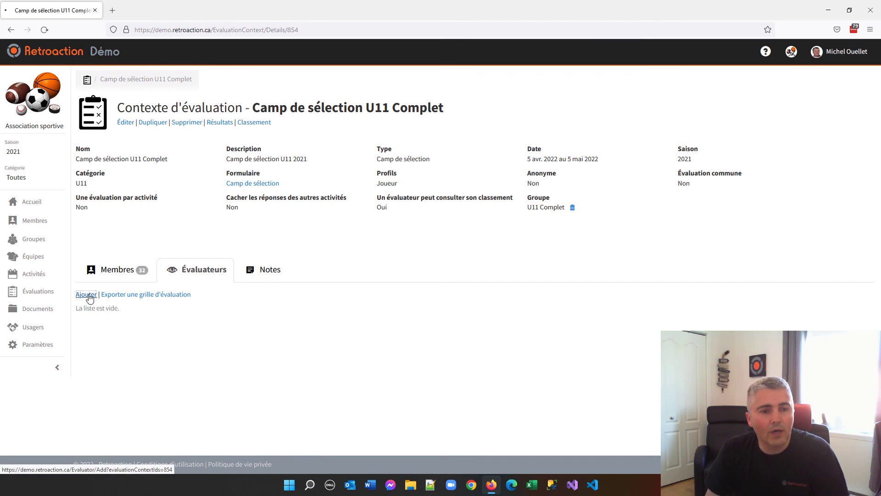
left_click(60, 155)
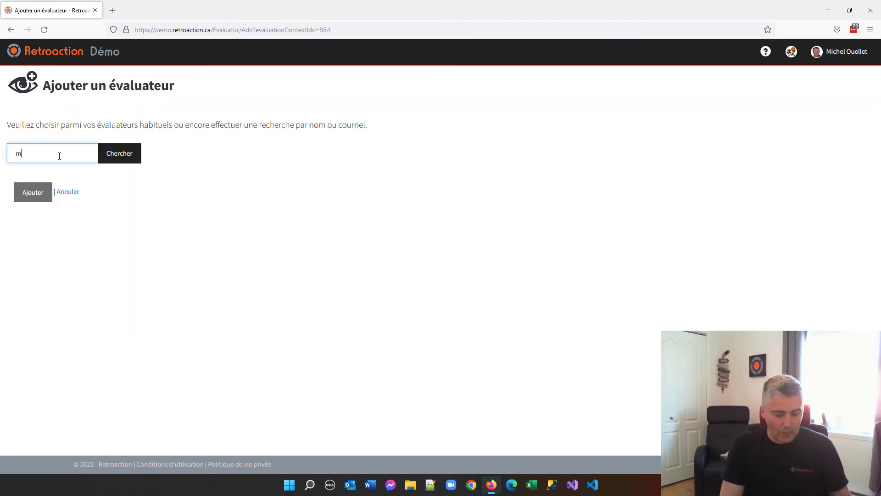
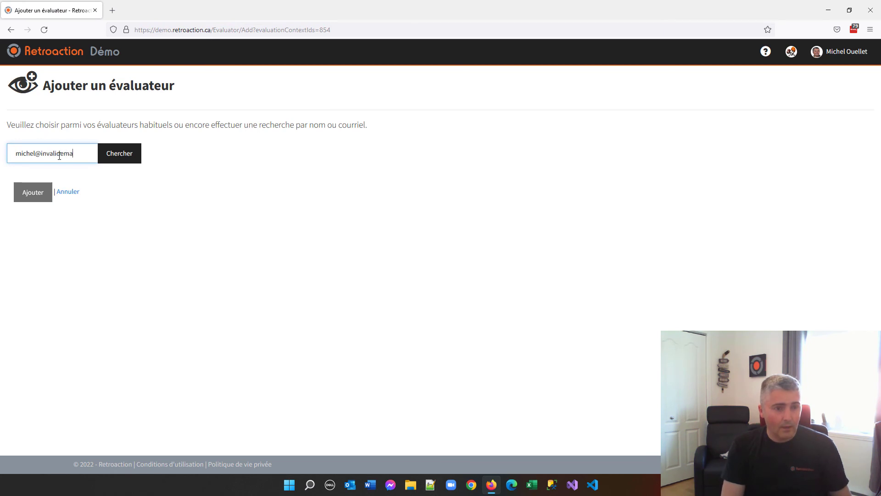
left_click(124, 155)
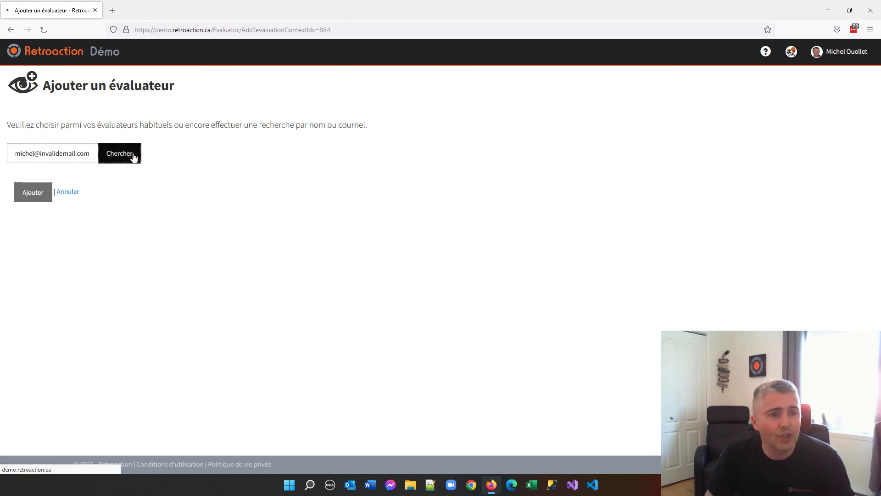
Select the searched e-mail address with immediate invitations enabled, cancel adding the evaluator, and return to the context's member list.
left_click(44, 222)
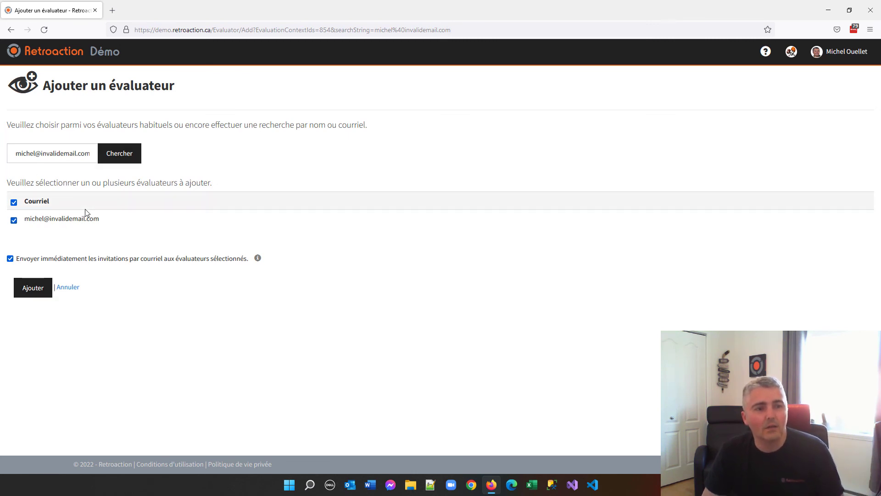
mouse_move(84, 210)
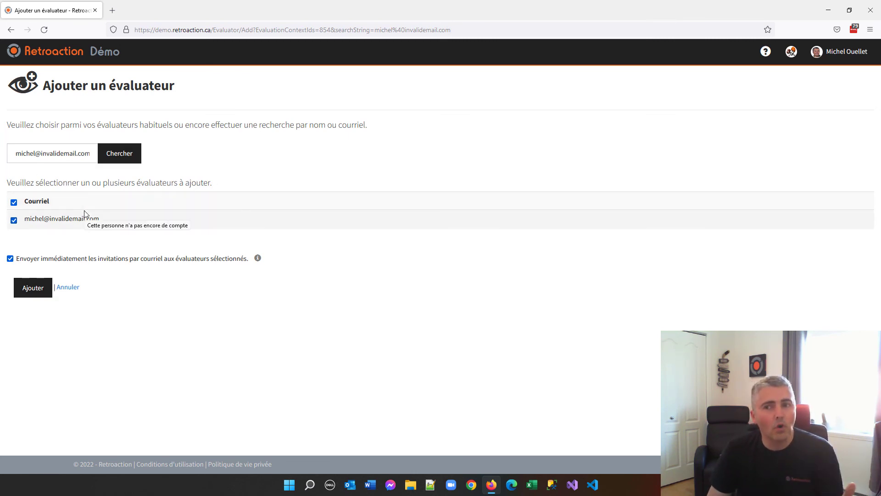
left_click(72, 289)
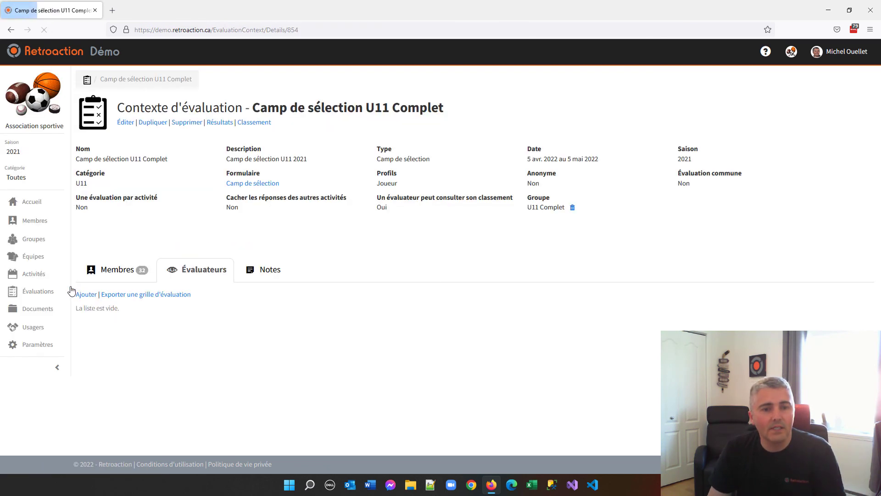
left_click(118, 272)
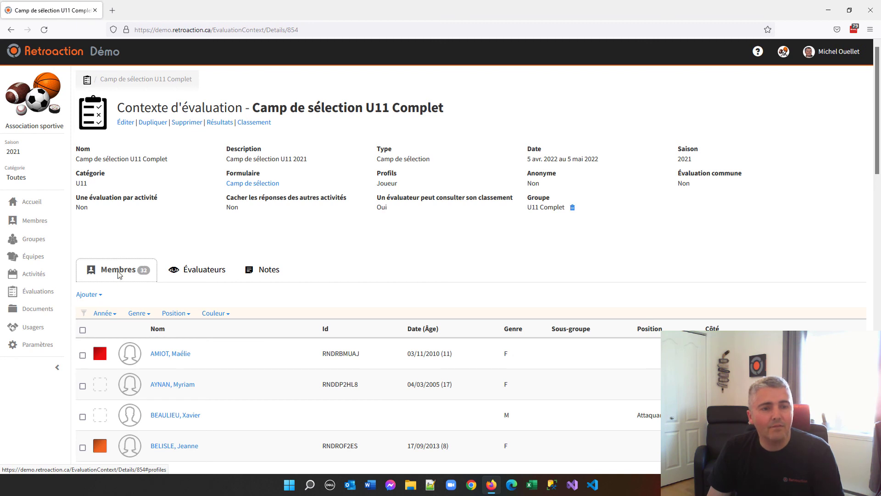
From the evaluations overview, view the context selection for adding an evaluator (Ajouter un évaluateur) and cancel it.
left_click(35, 293)
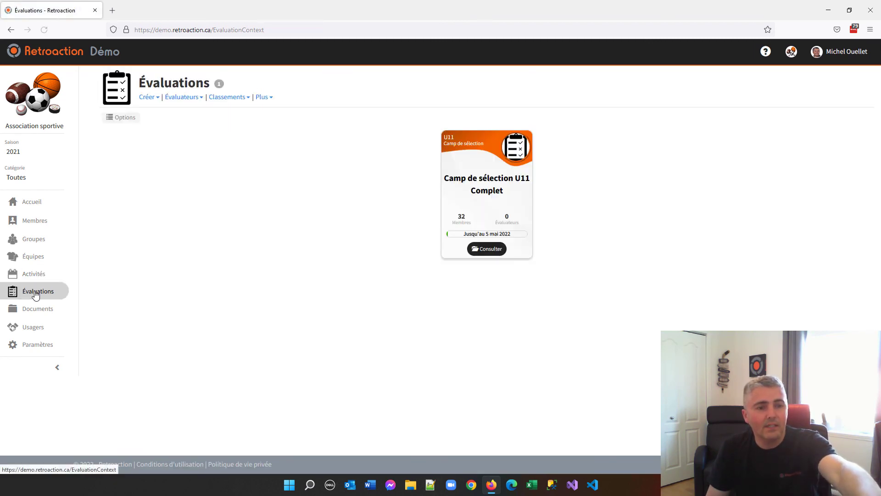
left_click(182, 98)
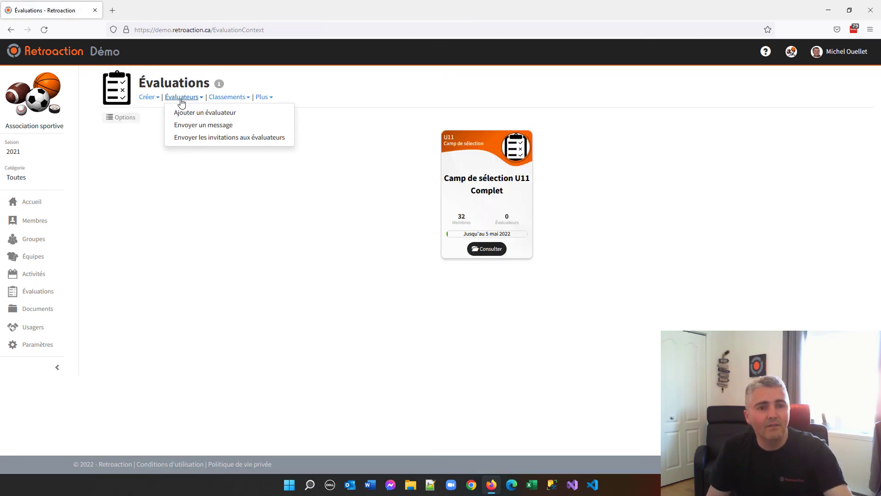
left_click(228, 115)
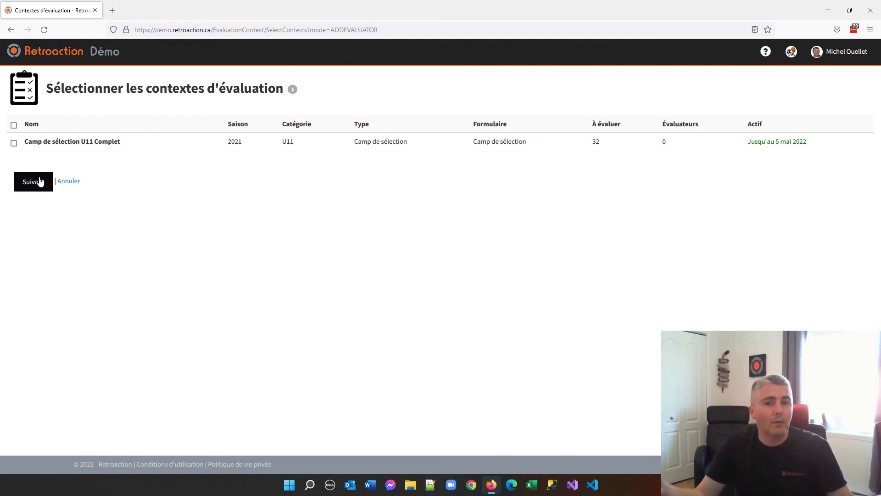
left_click(64, 182)
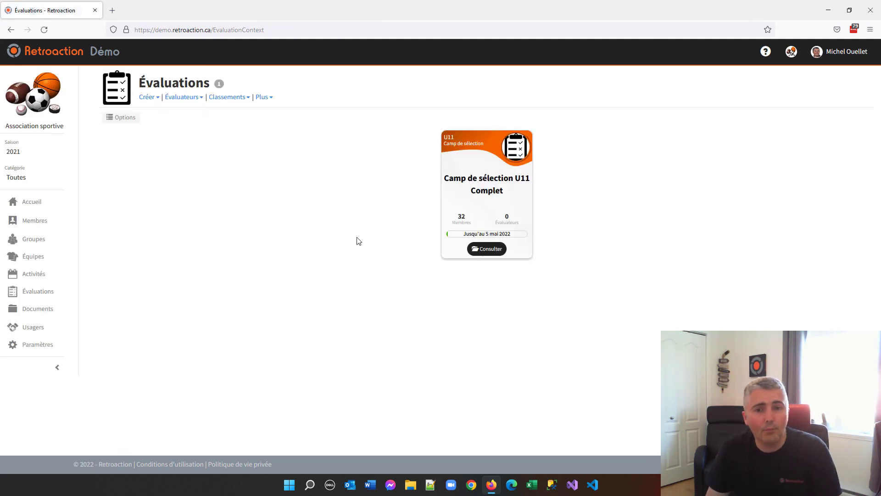